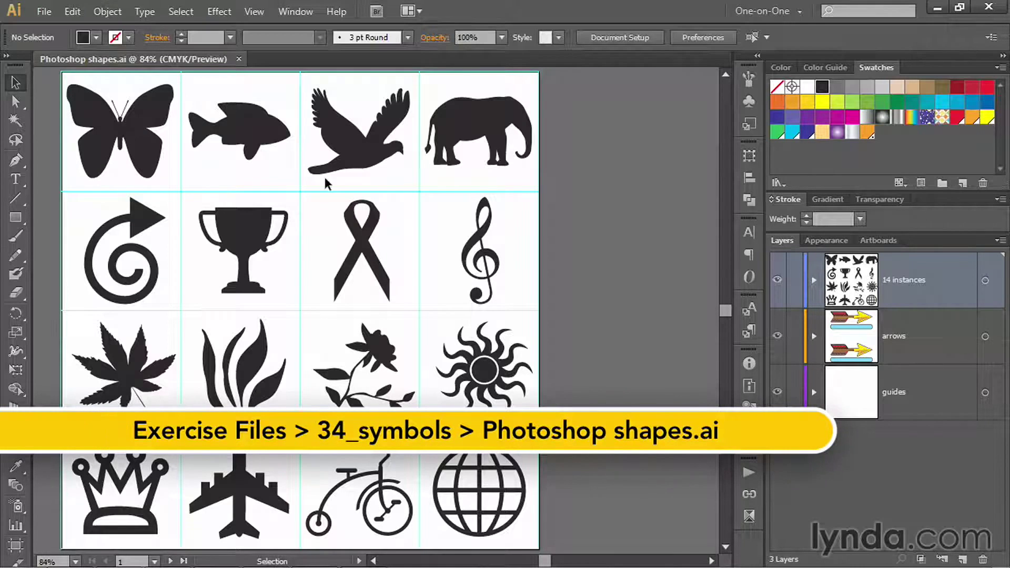
# Show the Symbols library, expand it to browse every symbol, then shrink it back to a small panel.
pyautogui.click(748, 105)
pyautogui.moveTo(550, 209); pyautogui.dragTo(70, 537)
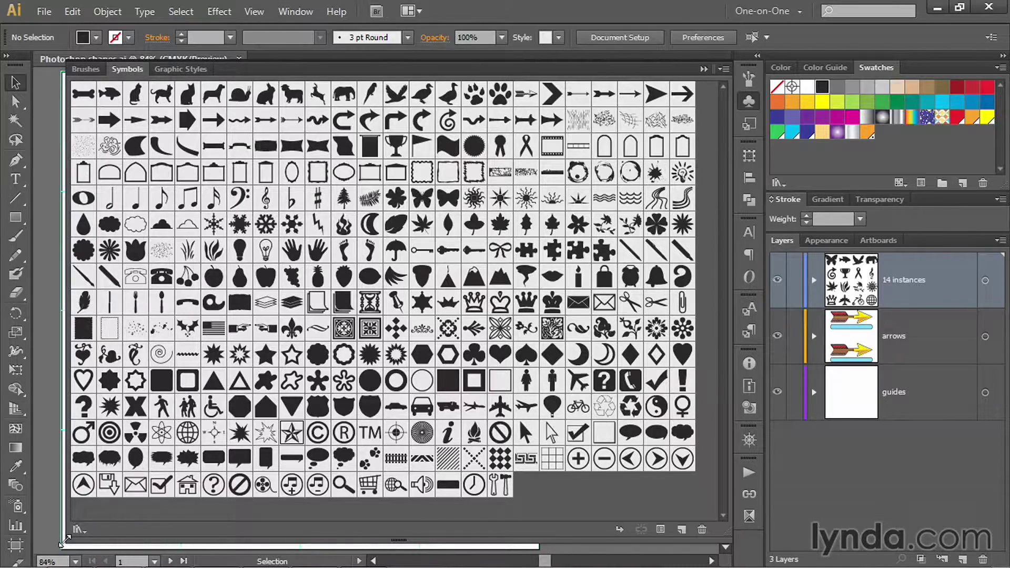
pyautogui.moveTo(65, 540); pyautogui.dragTo(631, 206)
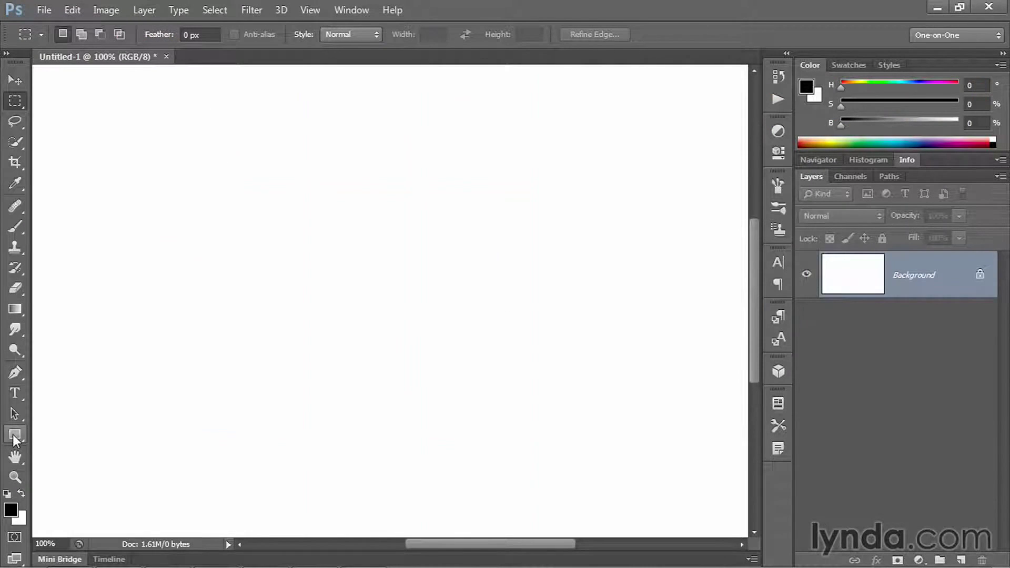
# Switch from the Rectangle tool flyout to the Custom Shape Tool and show its Shape picker.
pyautogui.click(13, 435)
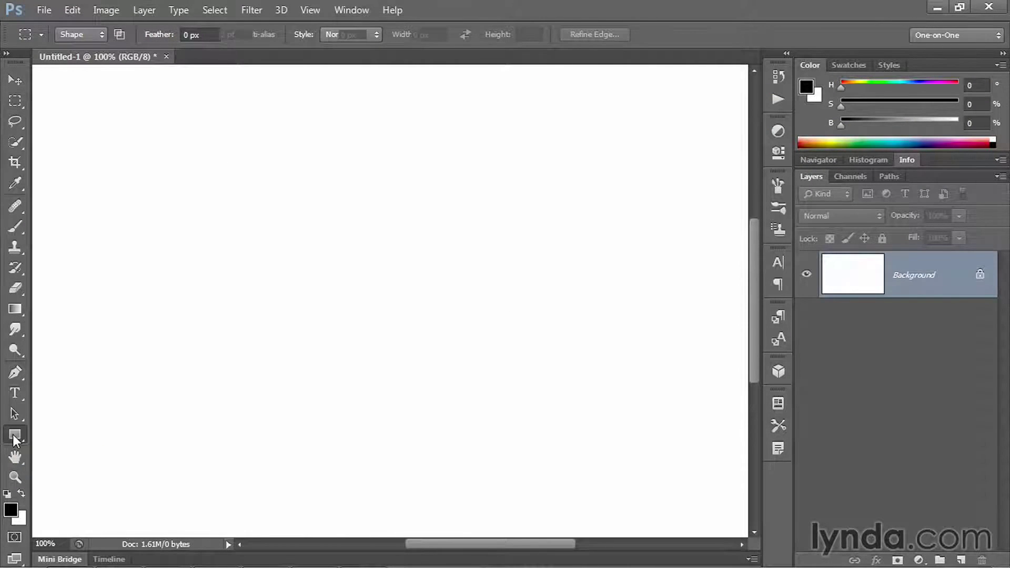
pyautogui.click(12, 434)
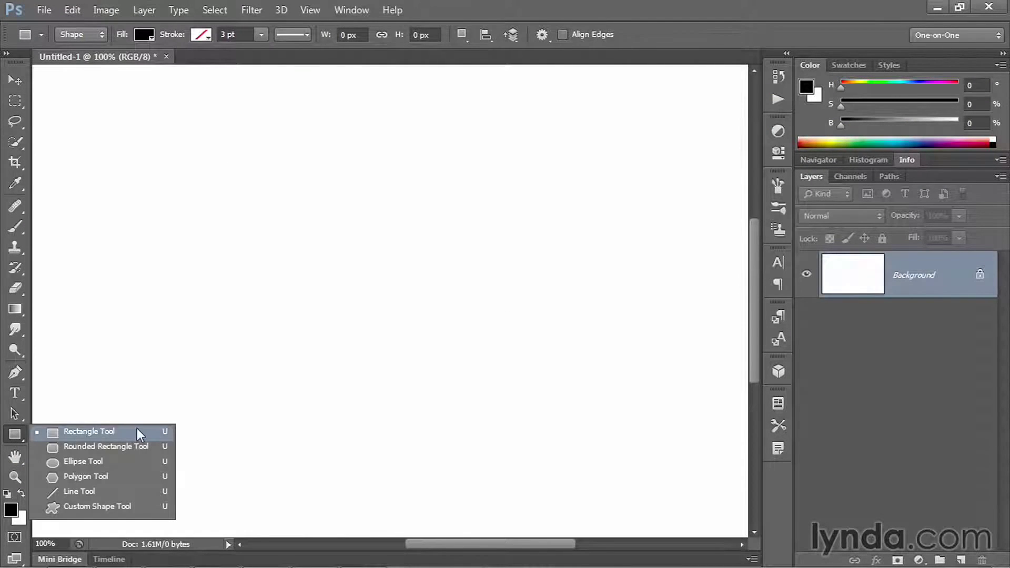
pyautogui.click(139, 506)
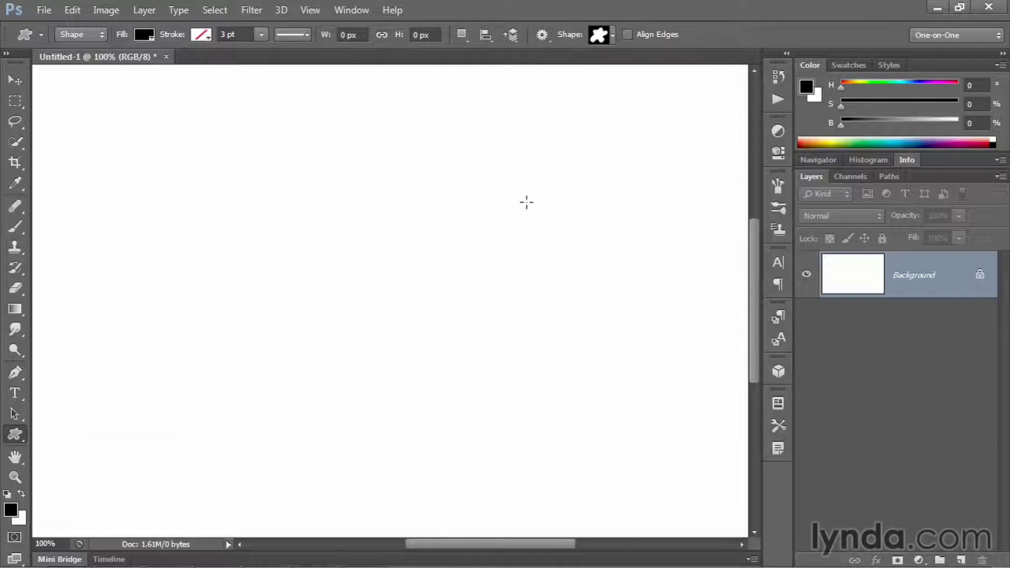
pyautogui.click(613, 36)
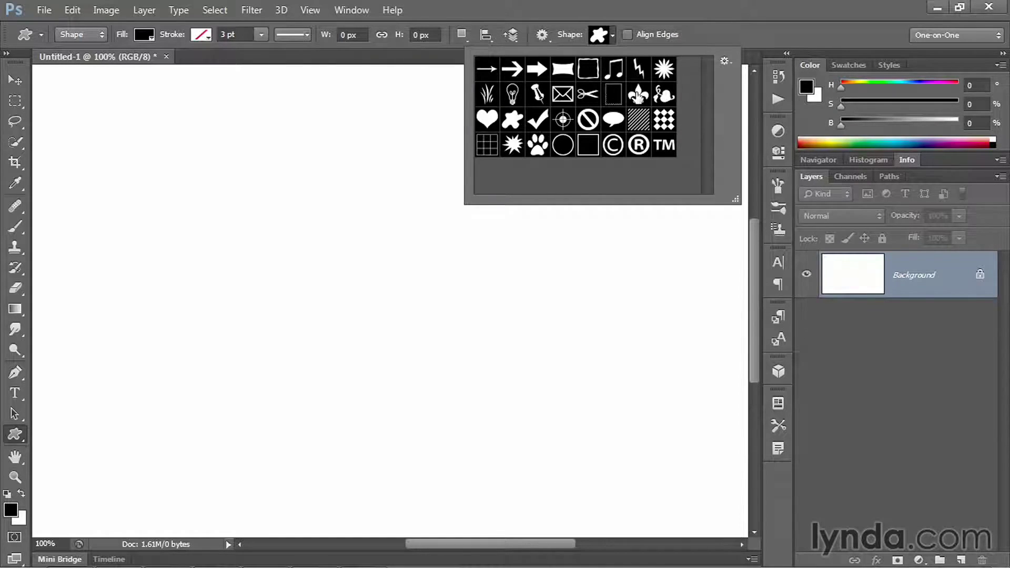
# Draw a large black fleur-de-lis, about 405 × 425 px, on the blank canvas.
pyautogui.click(637, 95)
pyautogui.moveTo(127, 121); pyautogui.dragTo(446, 487)
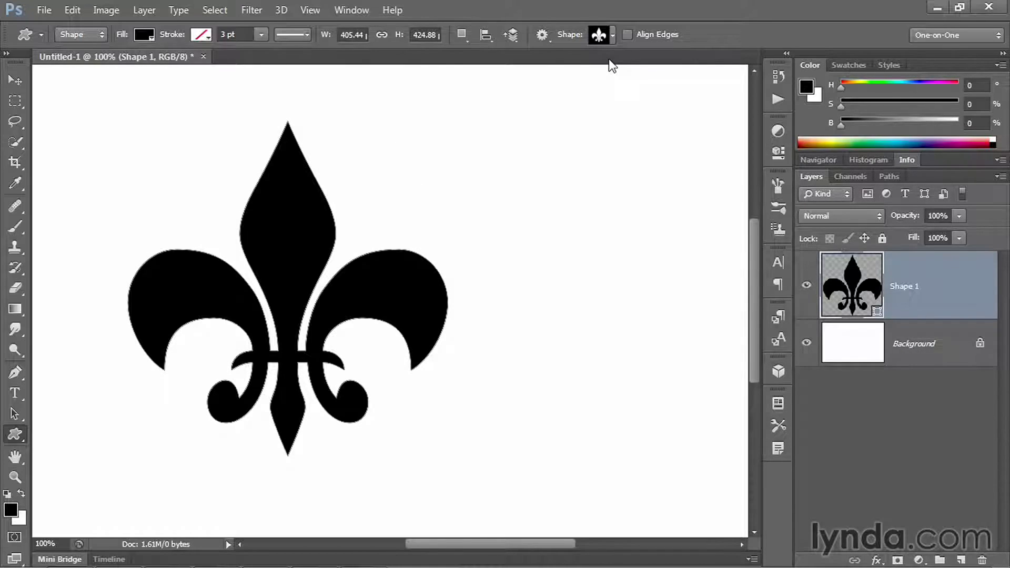
pyautogui.click(613, 35)
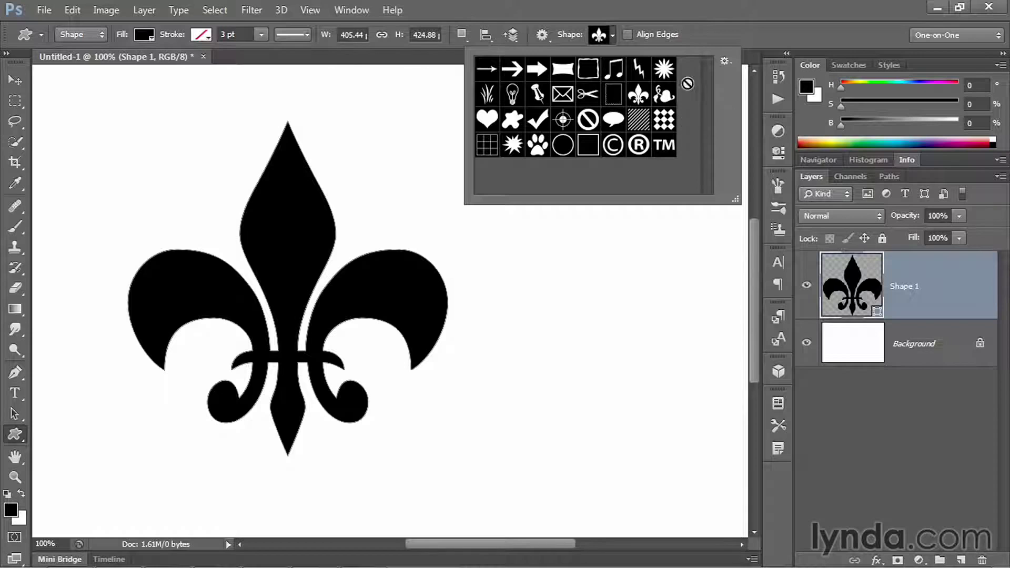
# Replace the Shape picker contents with the complete All shape set.
pyautogui.click(725, 61)
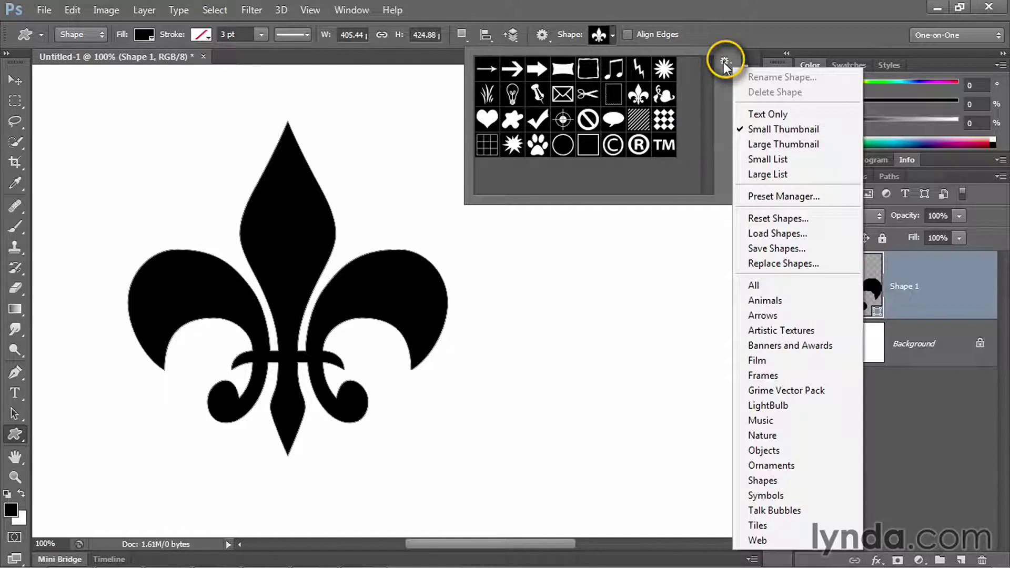
pyautogui.click(791, 285)
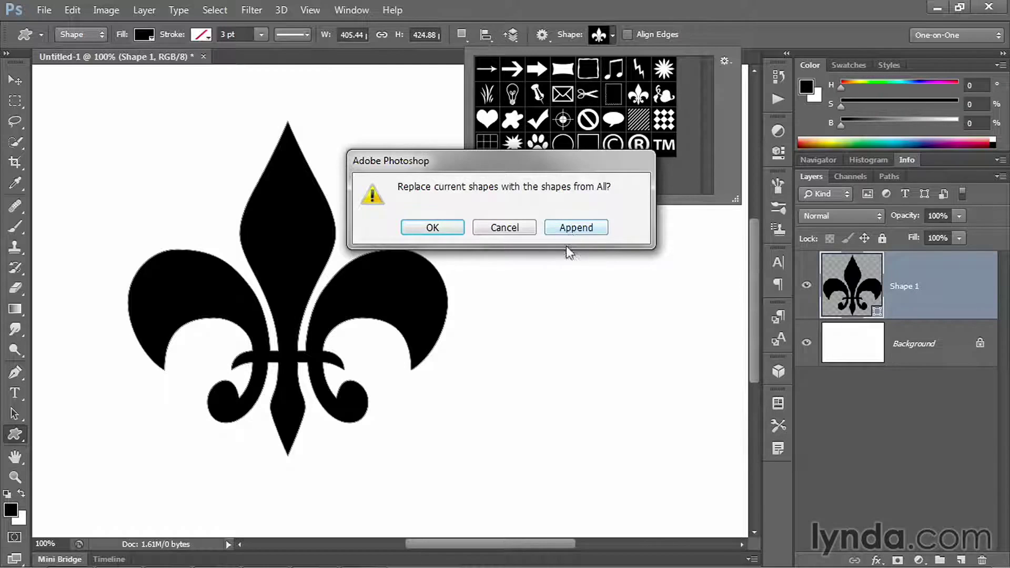
pyautogui.click(449, 229)
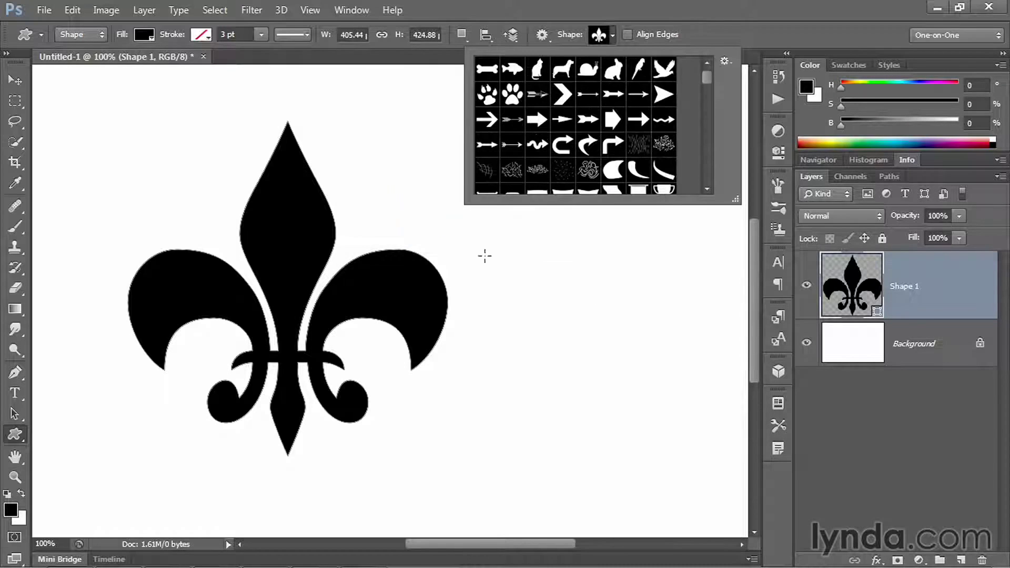
# Draw a Crown 2 shape, about 322 × 298 px, to the right of the fleur-de-lis.
pyautogui.moveTo(734, 200); pyautogui.dragTo(783, 481)
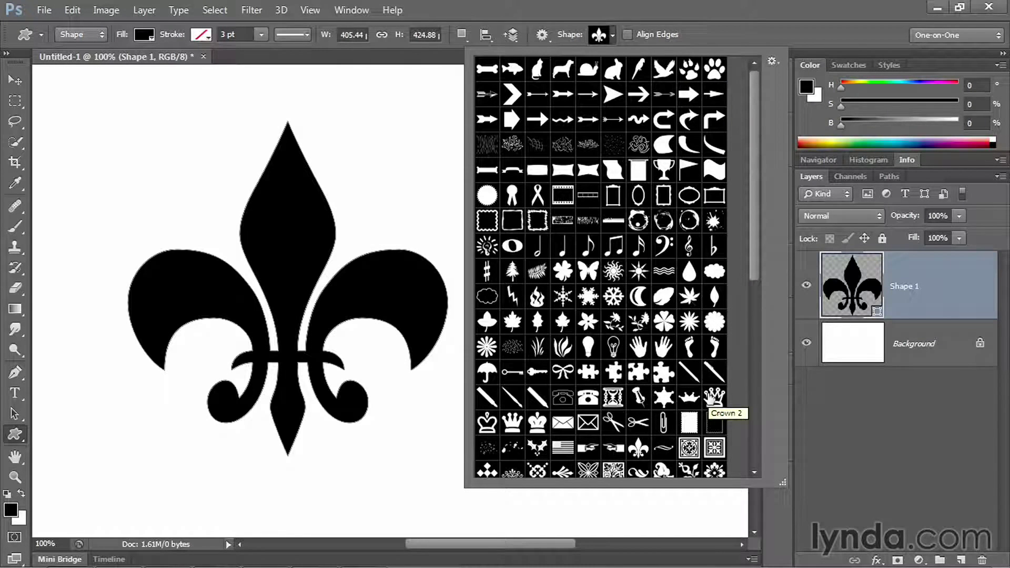
pyautogui.click(709, 399)
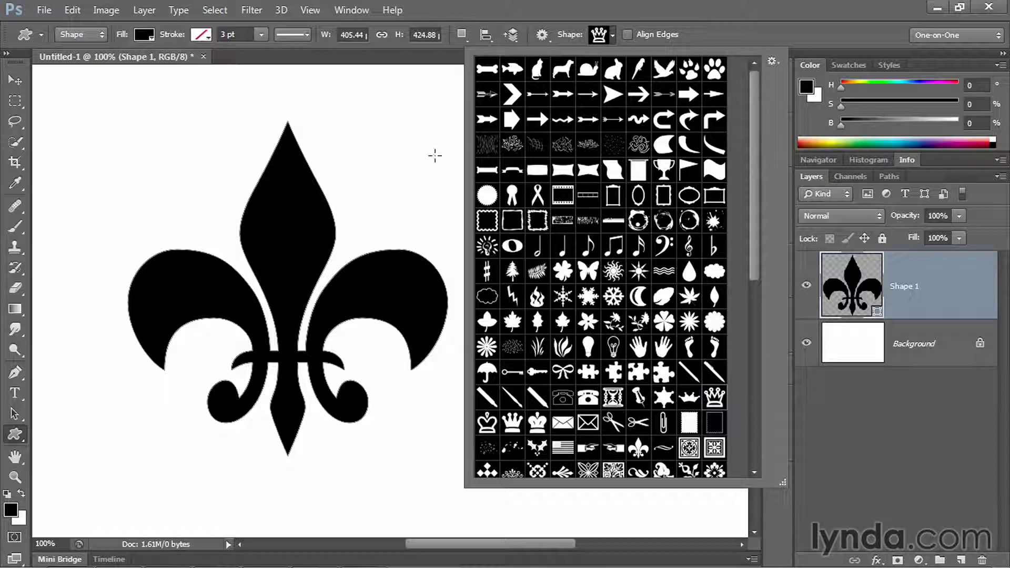
pyautogui.press('Return')
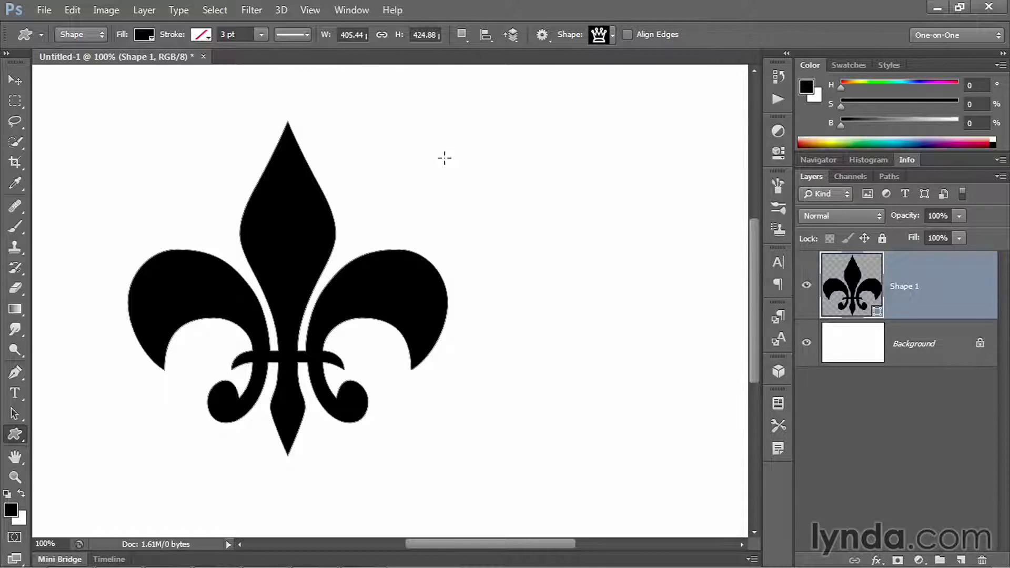
pyautogui.moveTo(445, 157); pyautogui.dragTo(697, 450)
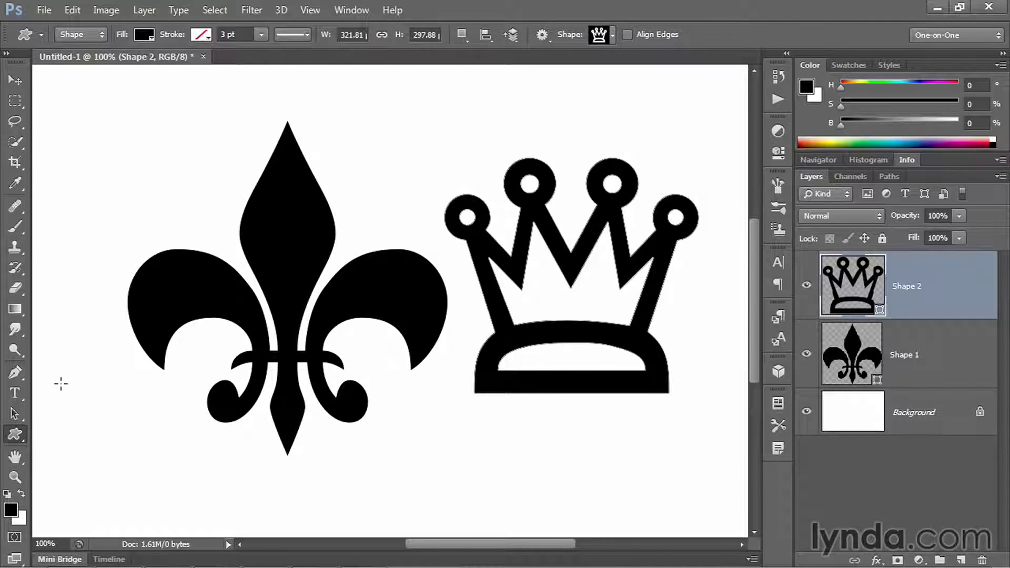
pyautogui.moveTo(14, 414); pyautogui.dragTo(74, 412)
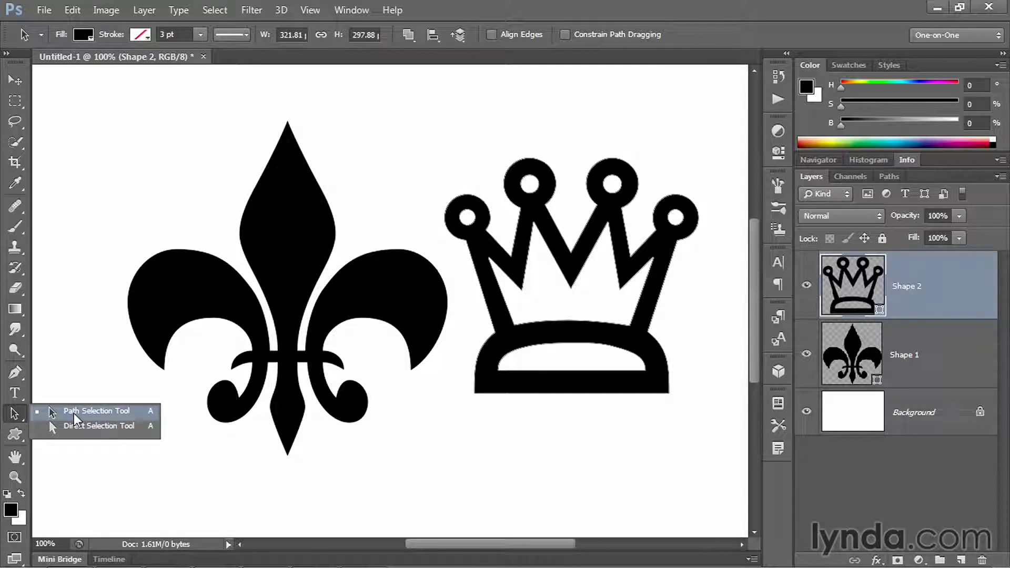
# Move the crown path into the fleur-de-lis Shape 1 layer and select both paths.
pyautogui.click(74, 412)
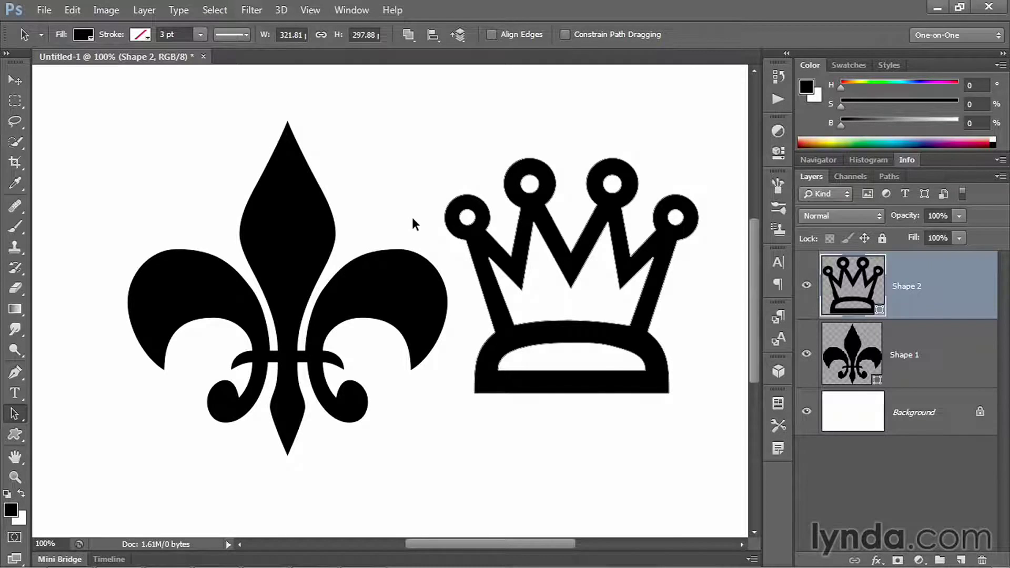
pyautogui.click(490, 312)
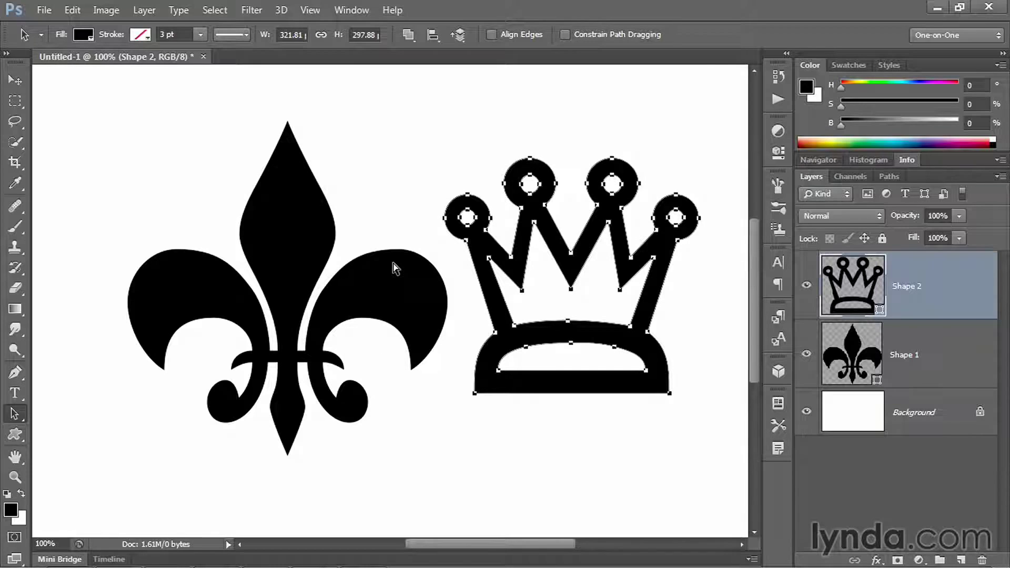
pyautogui.press('Delete')
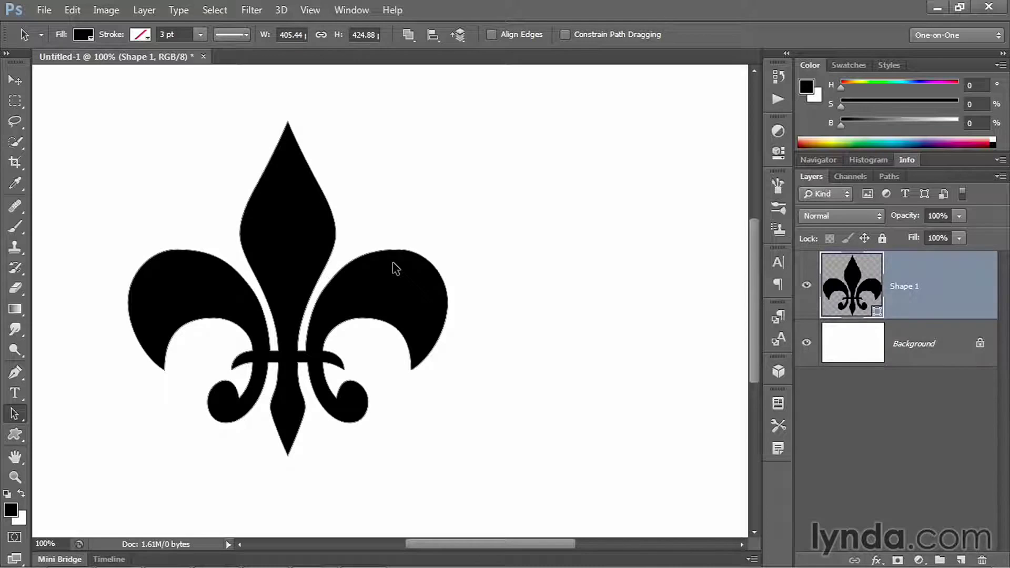
pyautogui.click(398, 333)
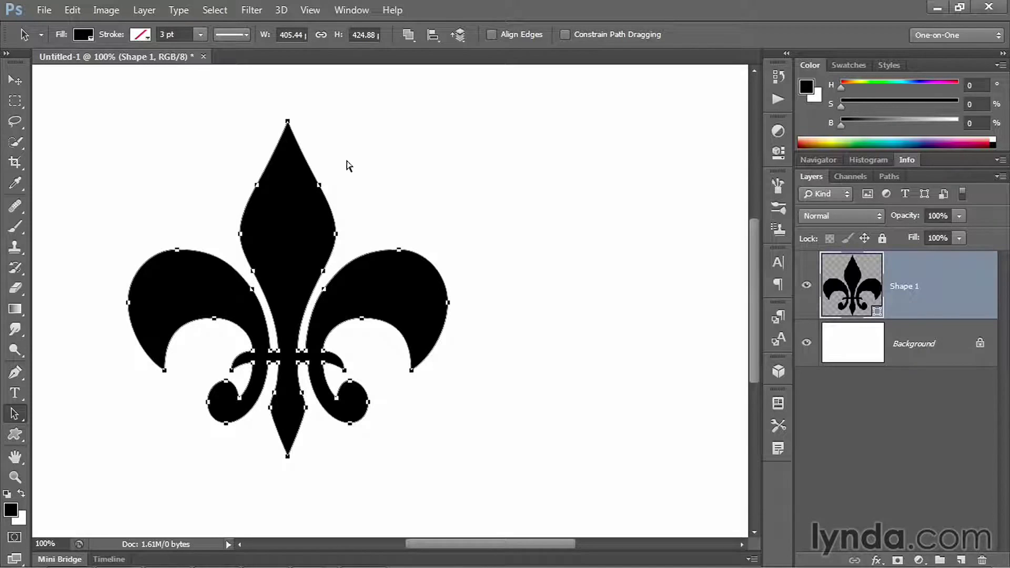
pyautogui.hotkey('ctrl', 'v')
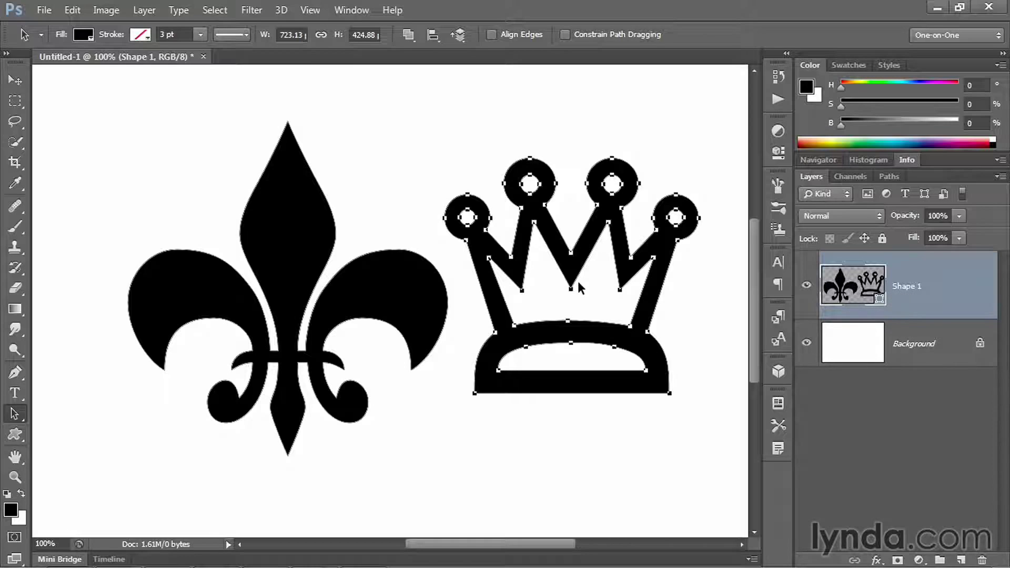
pyautogui.keyDown('shift'); pyautogui.click(382, 322); pyautogui.keyUp('shift')
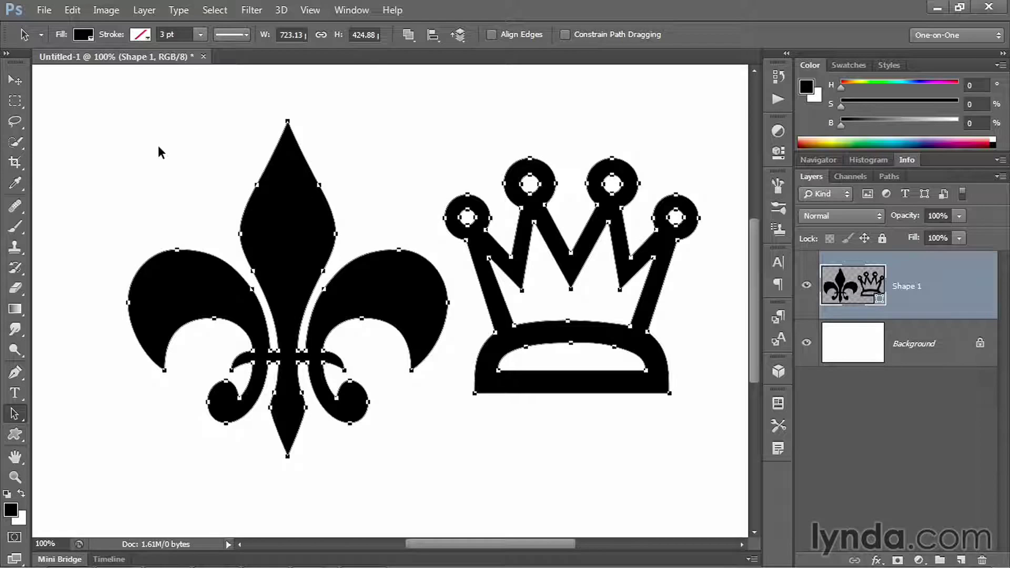
# Verify Export Clipboard is checked in General preferences, then cancel.
pyautogui.hotkey('ctrl', 'k')
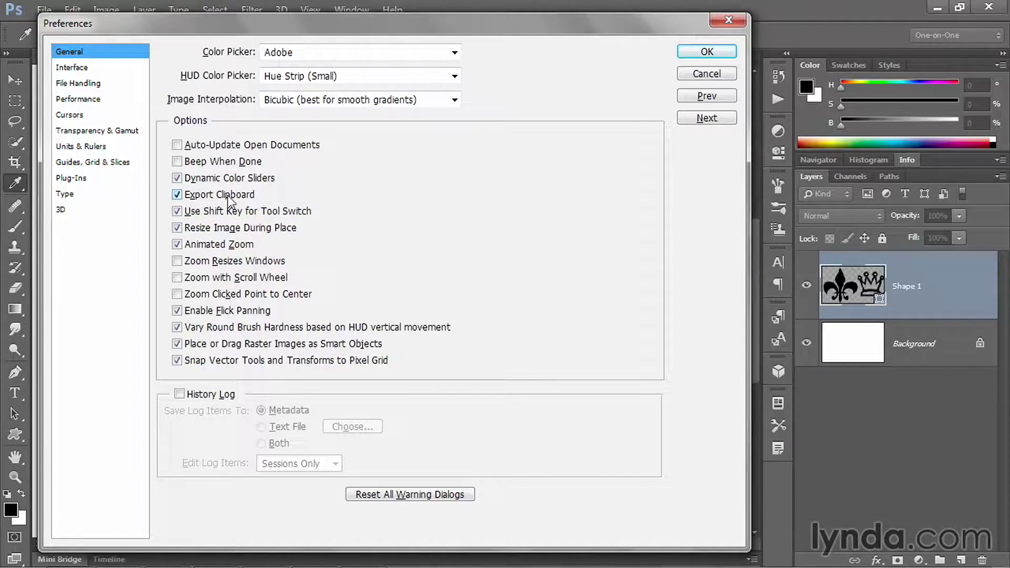
pyautogui.click(177, 196)
pyautogui.click(686, 77)
# Copy the fleur-de-lis and crown paths with Edit > Copy and return to Illustrator.
pyautogui.click(73, 11)
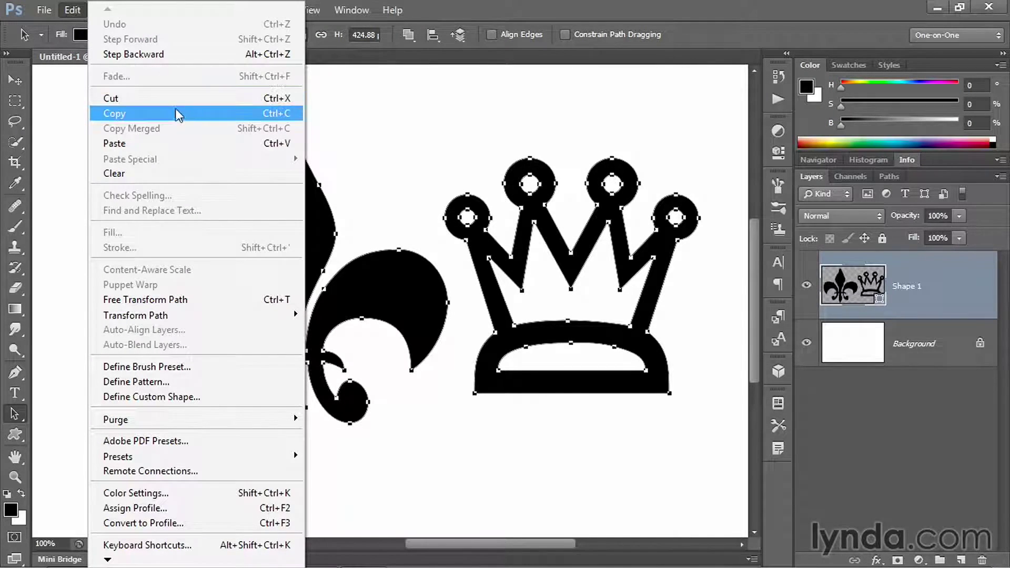
pyautogui.click(187, 115)
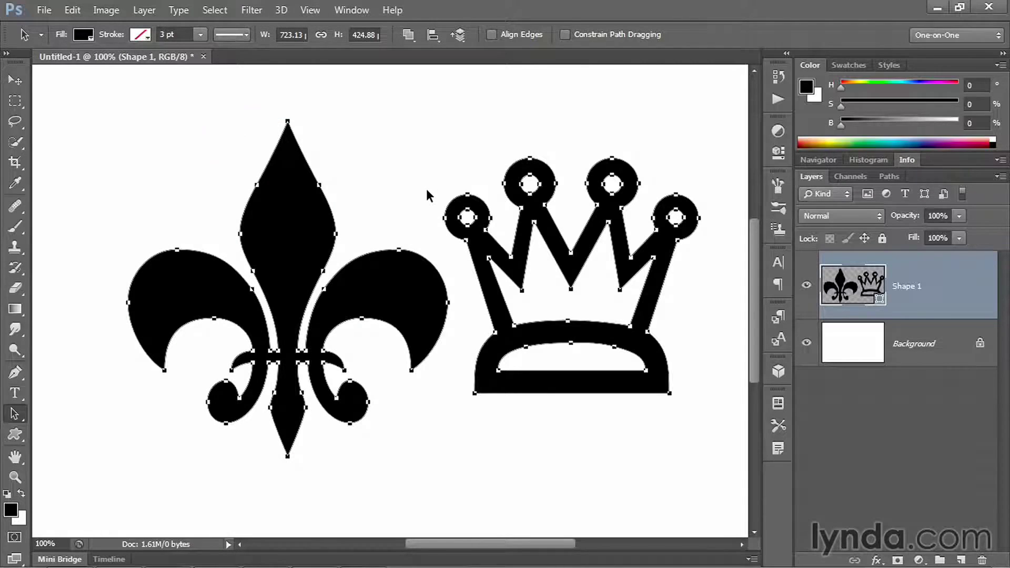
pyautogui.hotkey('alt', 'Tab')
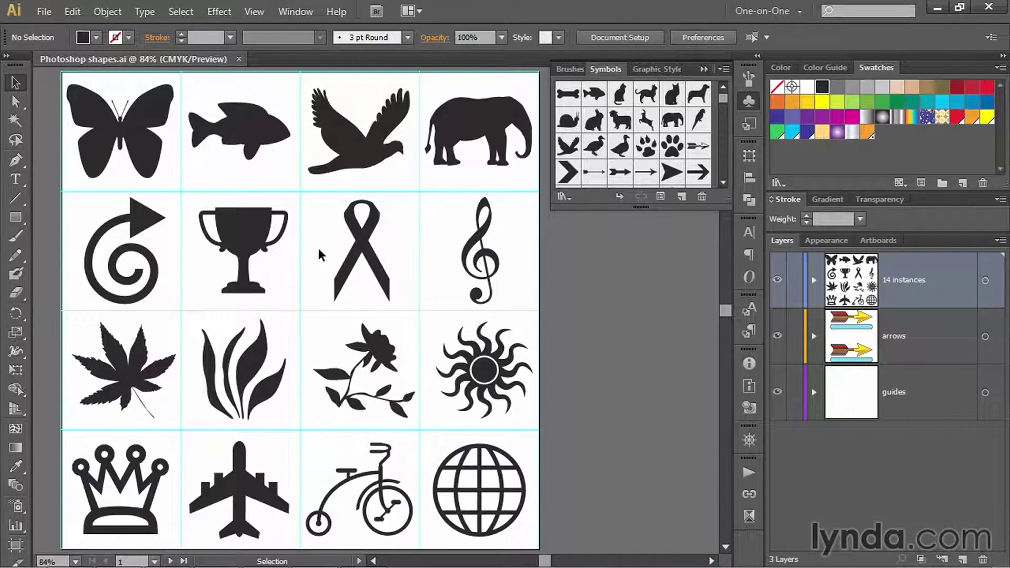
# Paste the Photoshop shapes into Photoshop shapes.ai as Compound Path (faster).
pyautogui.click(72, 11)
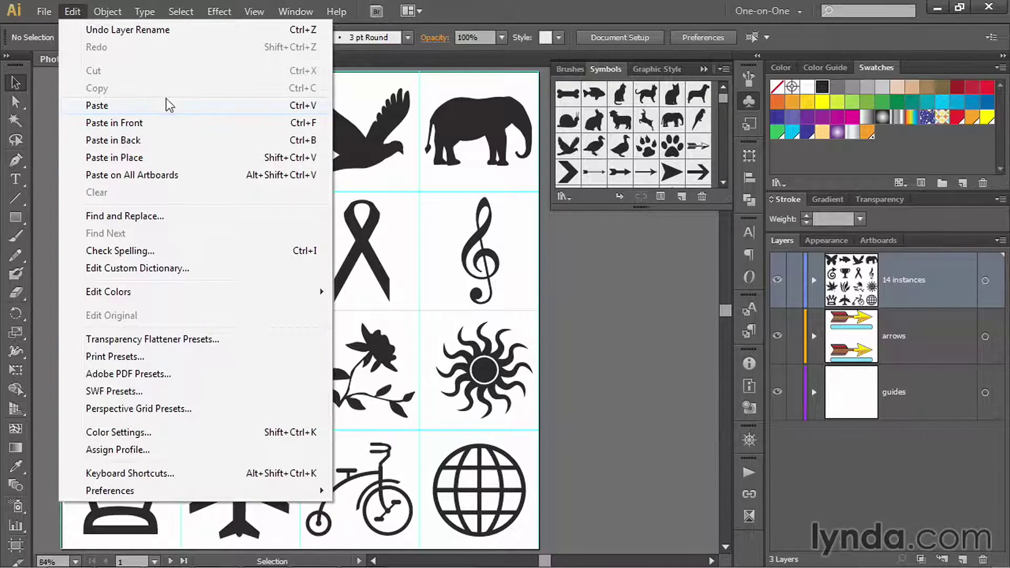
pyautogui.click(179, 104)
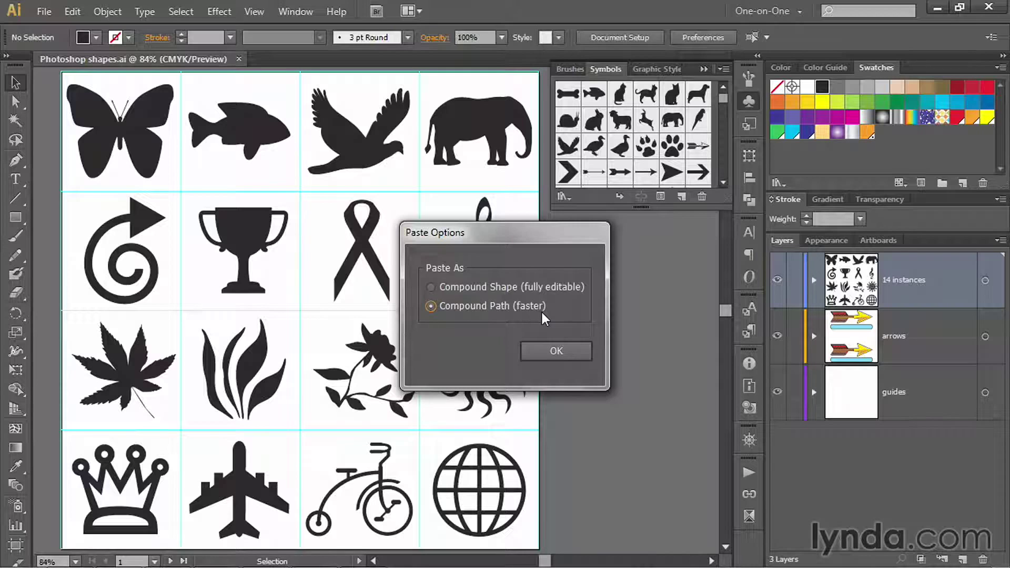
pyautogui.click(555, 351)
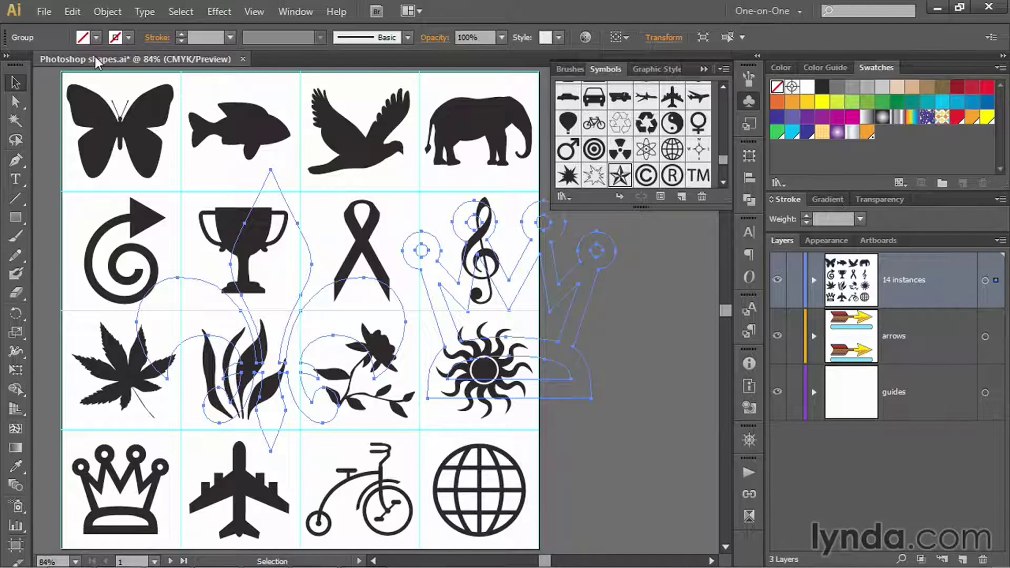
# Fill the pasted fleur-de-lis and crown group with the Red swatch.
pyautogui.click(92, 38)
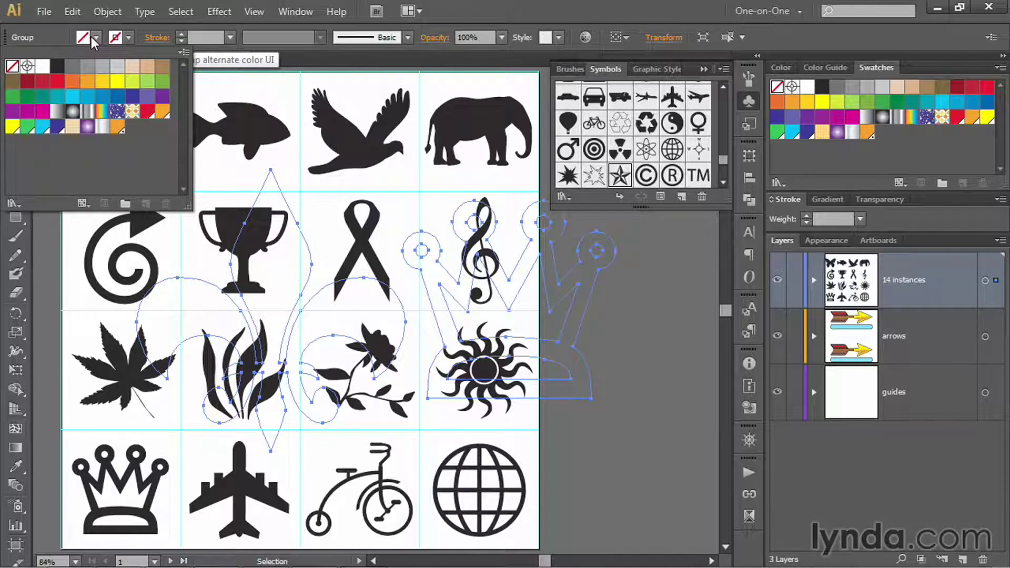
pyautogui.click(57, 83)
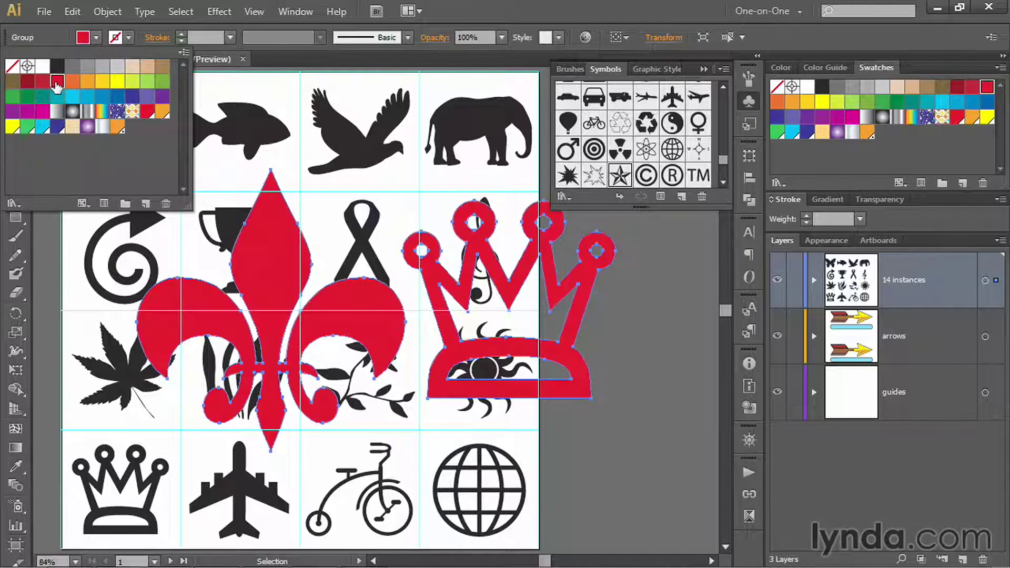
pyautogui.click(94, 39)
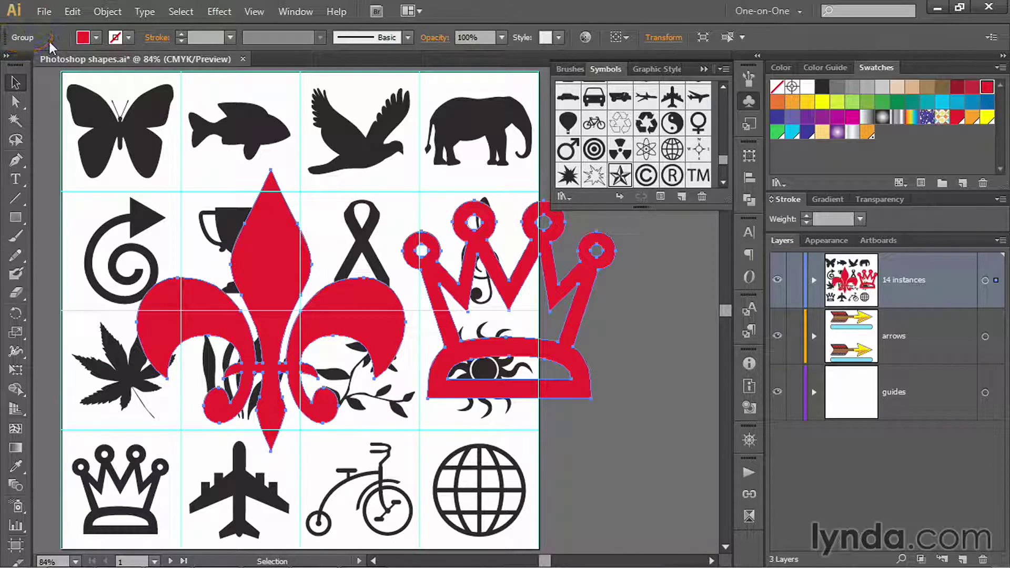
pyautogui.click(115, 16)
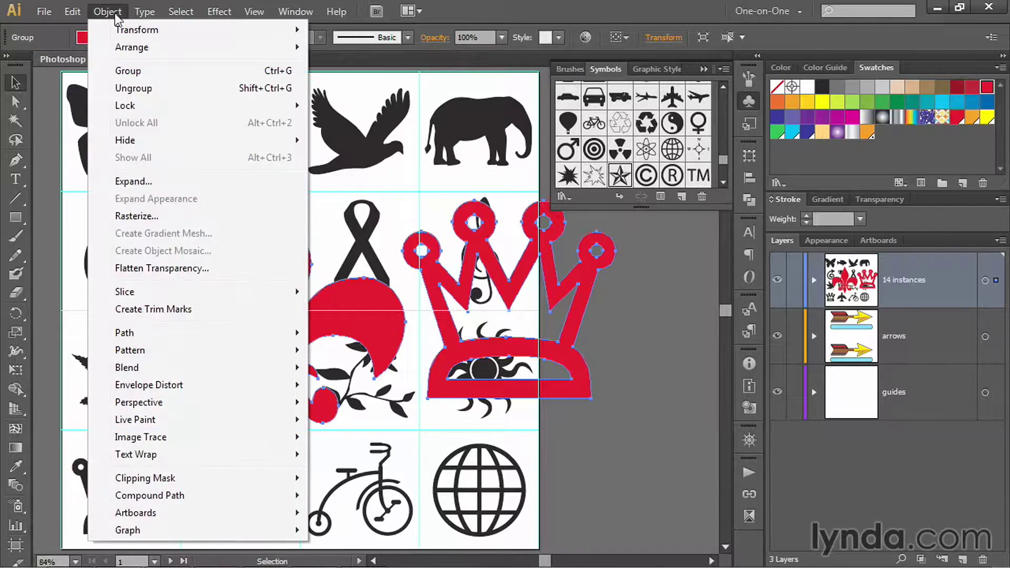
# Ungroup the red shapes, select both the fleur-de-lis and crown, and delete them.
pyautogui.click(193, 89)
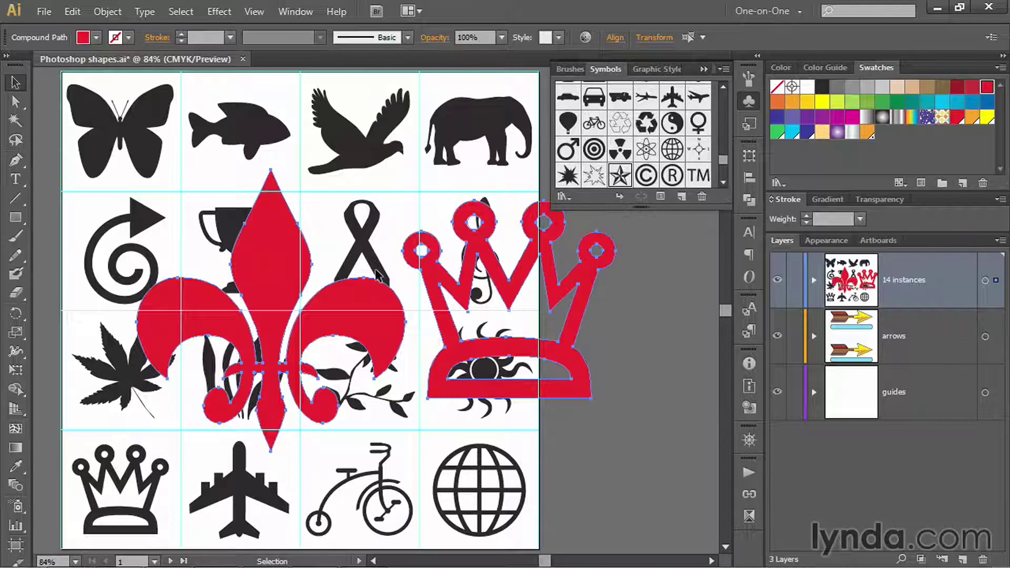
pyautogui.click(612, 302)
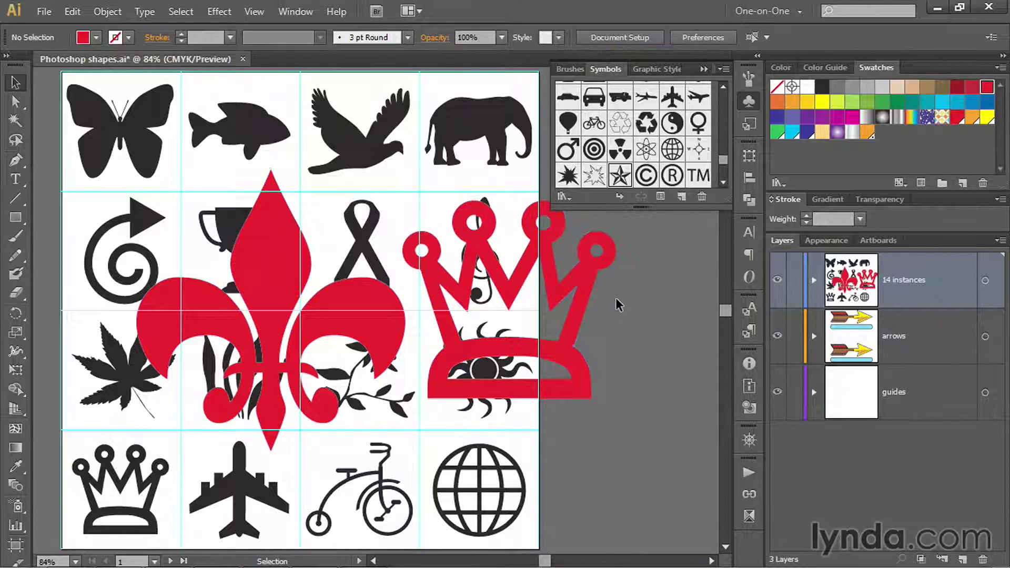
pyautogui.click(559, 304)
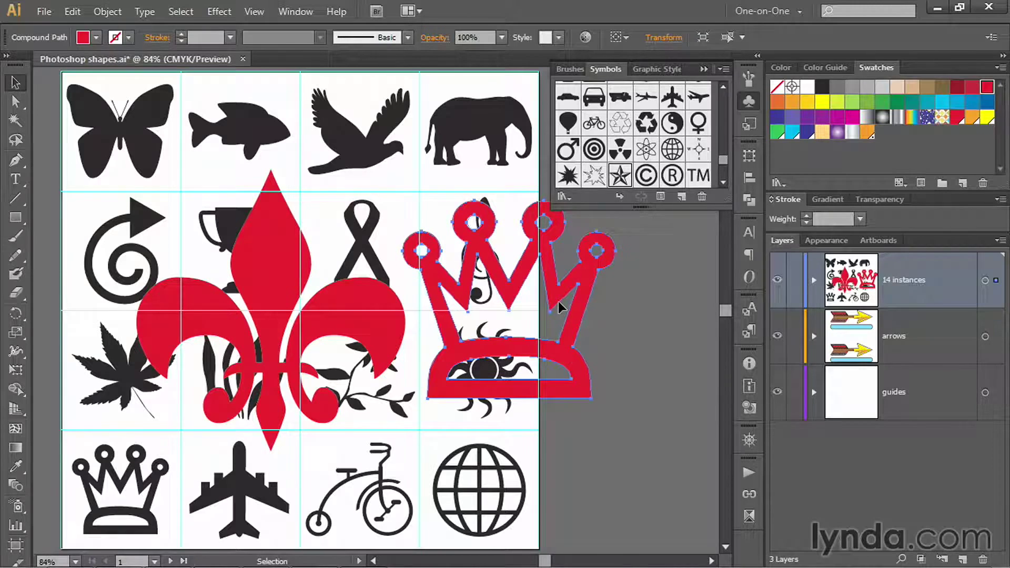
pyautogui.click(402, 309)
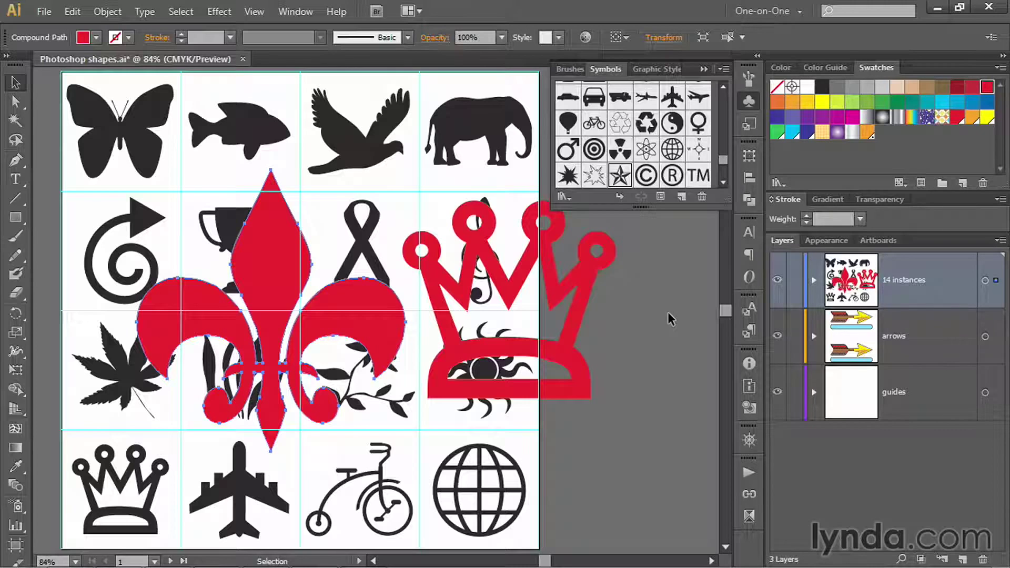
pyautogui.keyDown('shift'); pyautogui.click(547, 341); pyautogui.keyUp('shift')
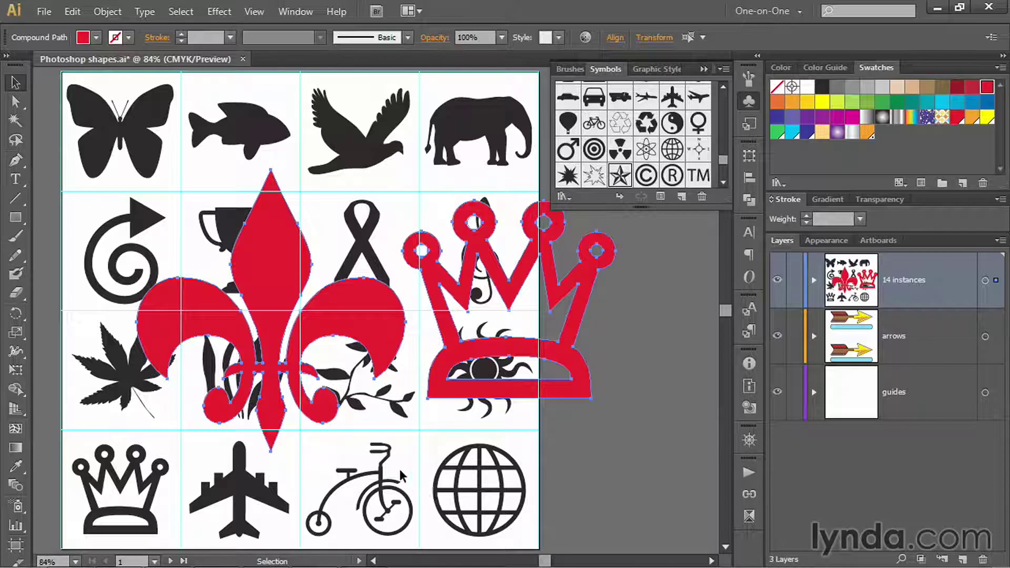
pyautogui.press('Delete')
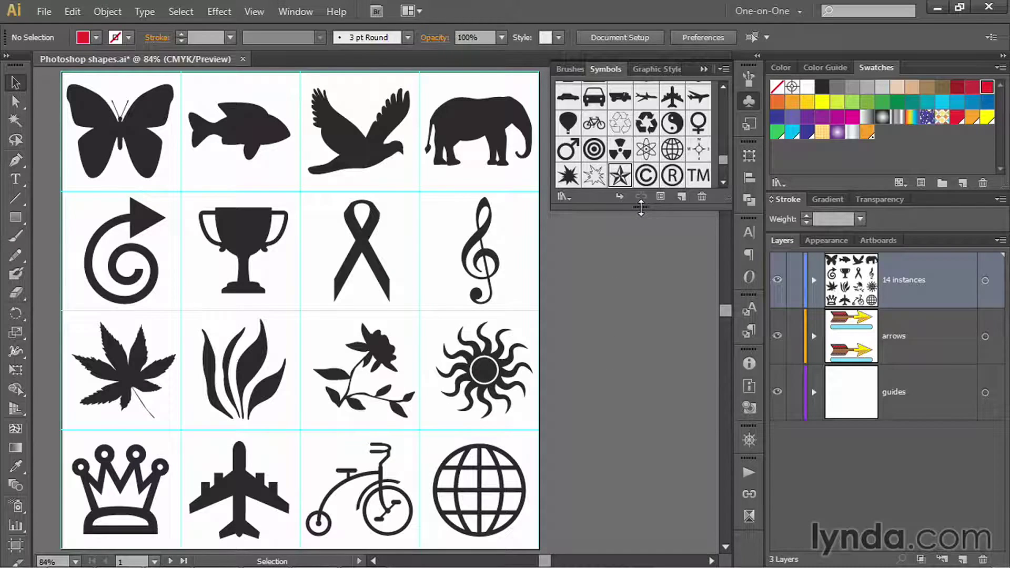
# Drag the tricycle drawing into the enlarged Symbols panel to create a new symbol.
pyautogui.moveTo(640, 207); pyautogui.dragTo(640, 503)
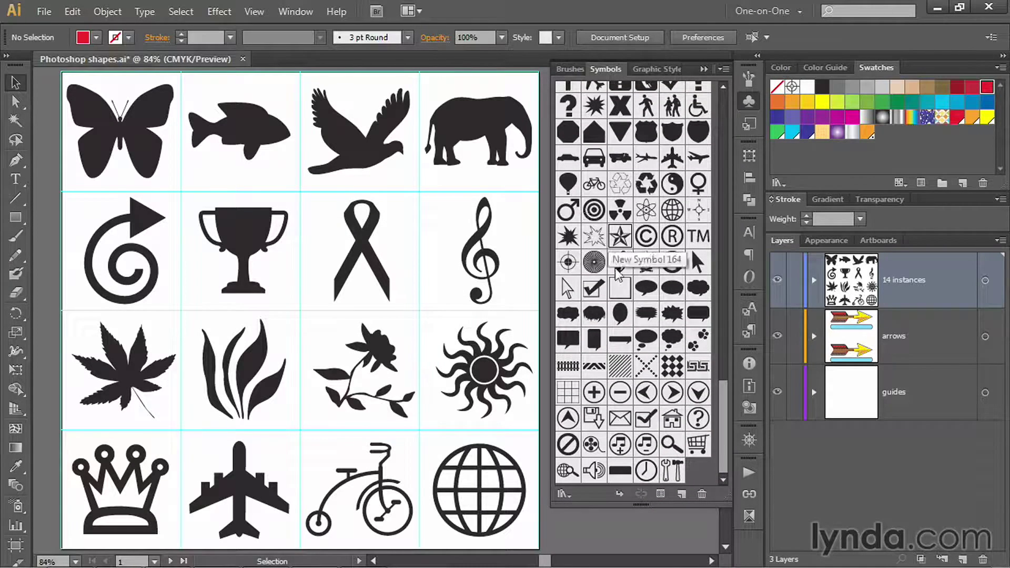
pyautogui.click(371, 477)
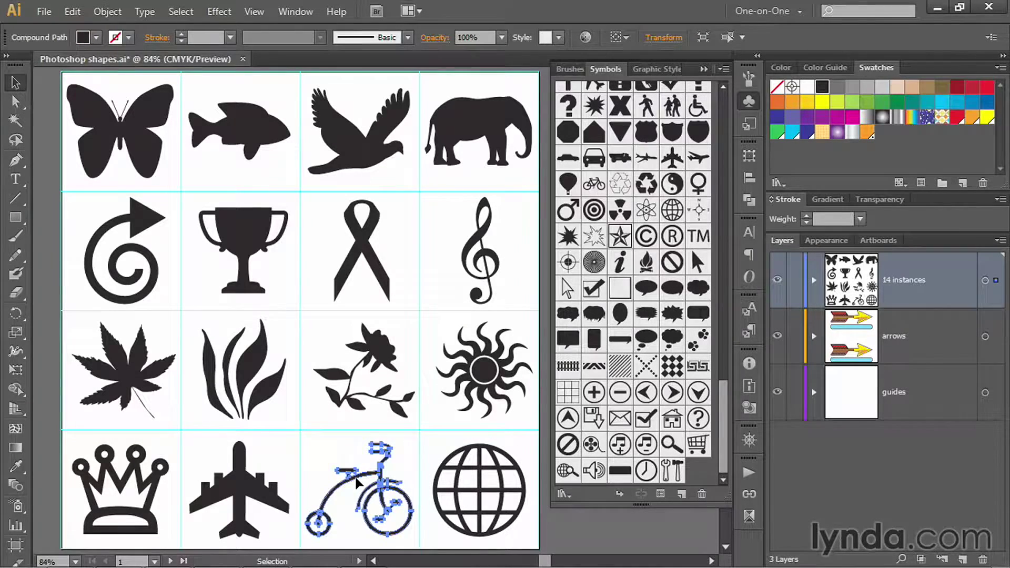
pyautogui.moveTo(357, 481); pyautogui.dragTo(611, 197)
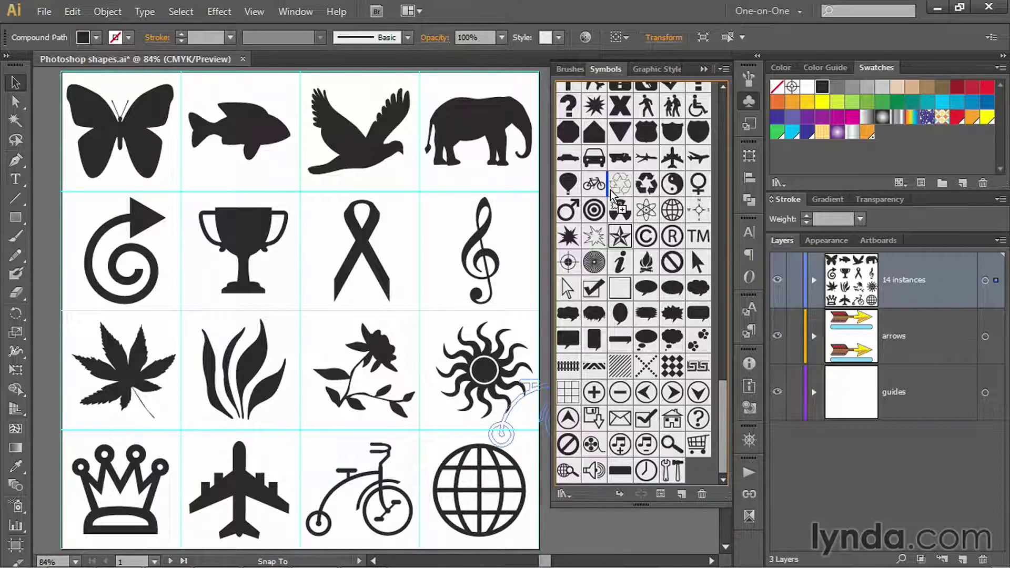
pyautogui.moveTo(610, 191); pyautogui.dragTo(611, 190)
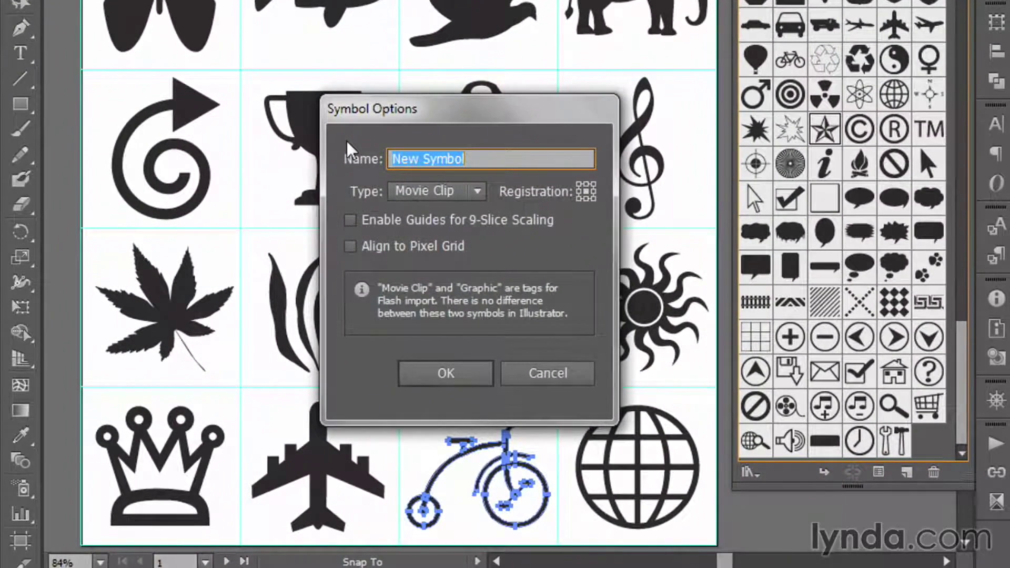
# Name the new symbol made from the tricycle drawing 'Tricycle' and confirm it.
pyautogui.write('Tricycle')
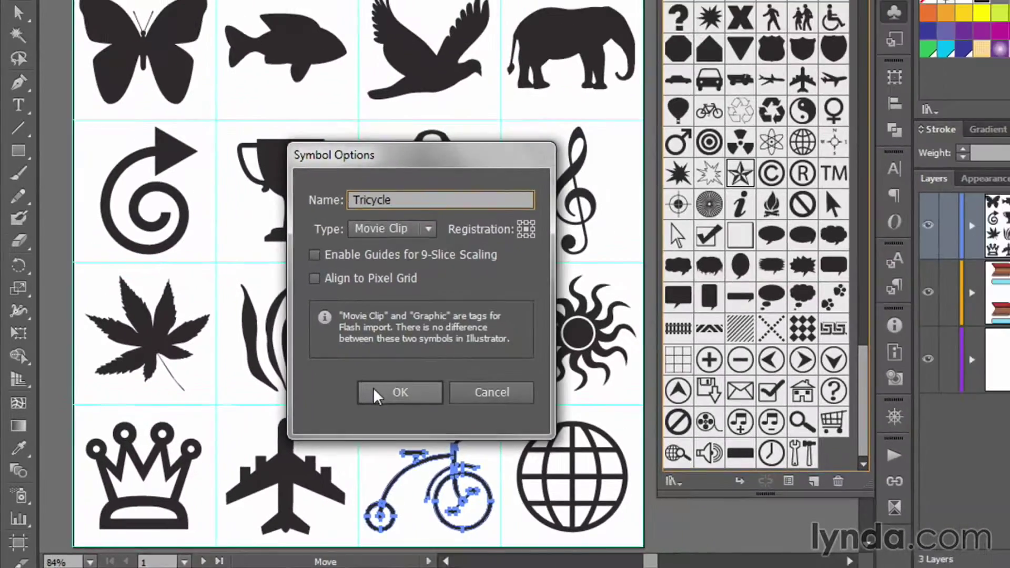
pyautogui.click(377, 395)
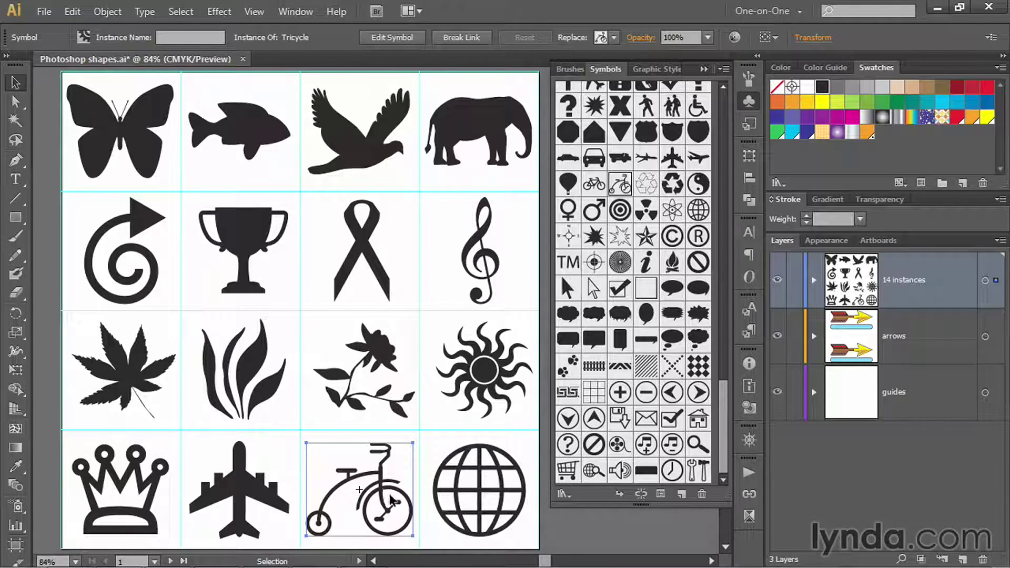
# Turn the globe drawing into a new symbol named 'World wide web'.
pyautogui.click(462, 490)
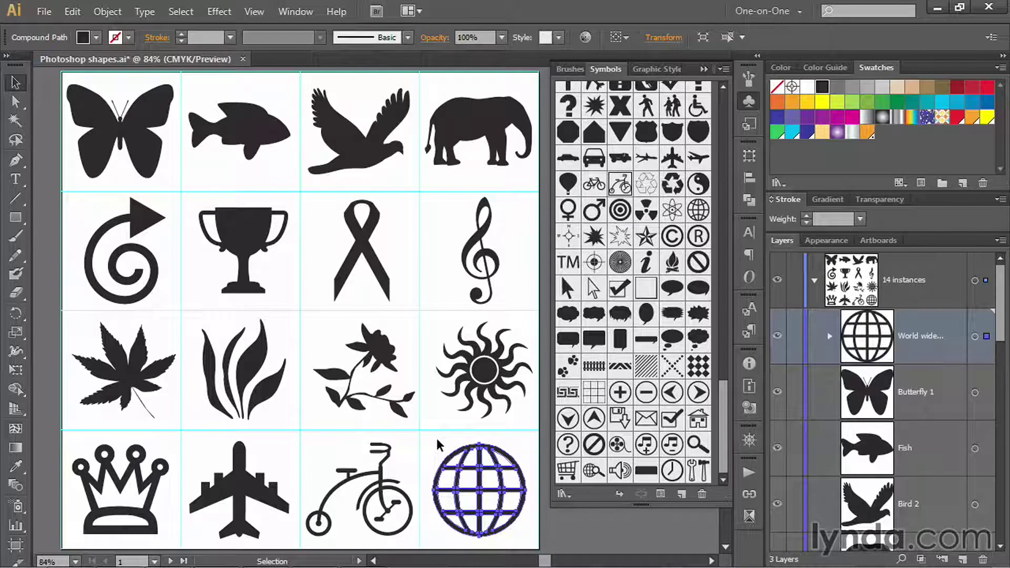
pyautogui.click(683, 496)
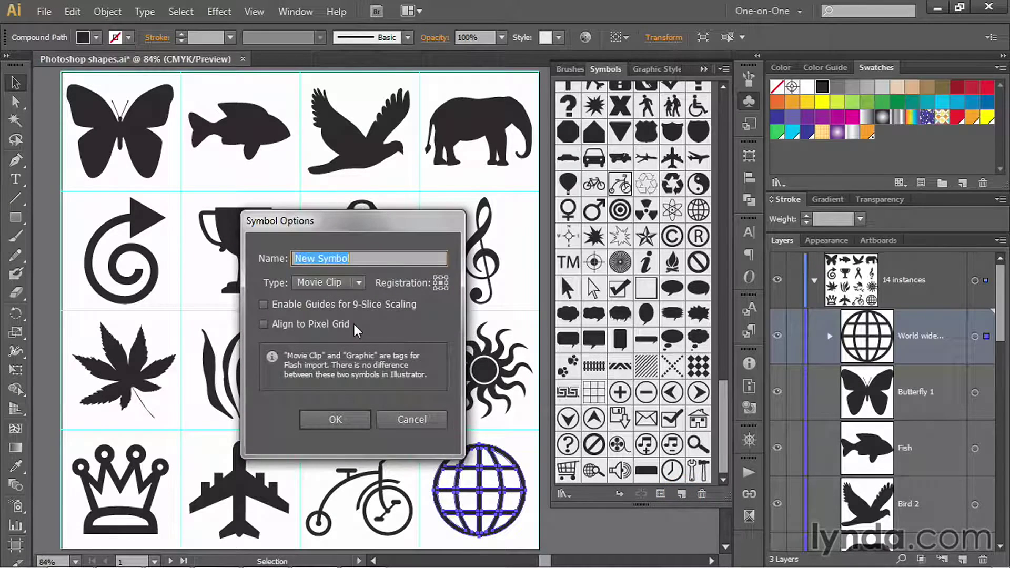
pyautogui.write('World wid')
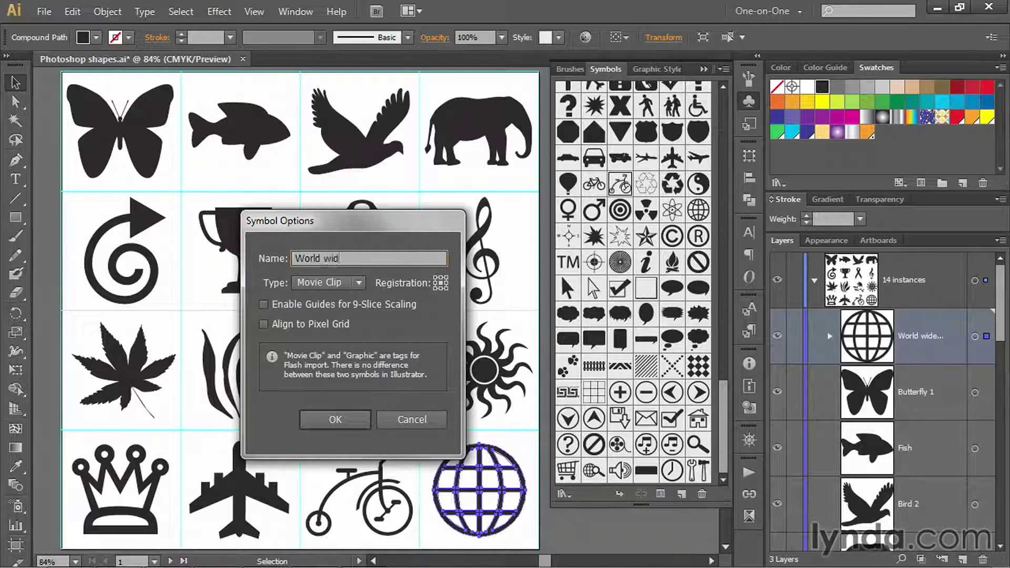
pyautogui.write('e web')
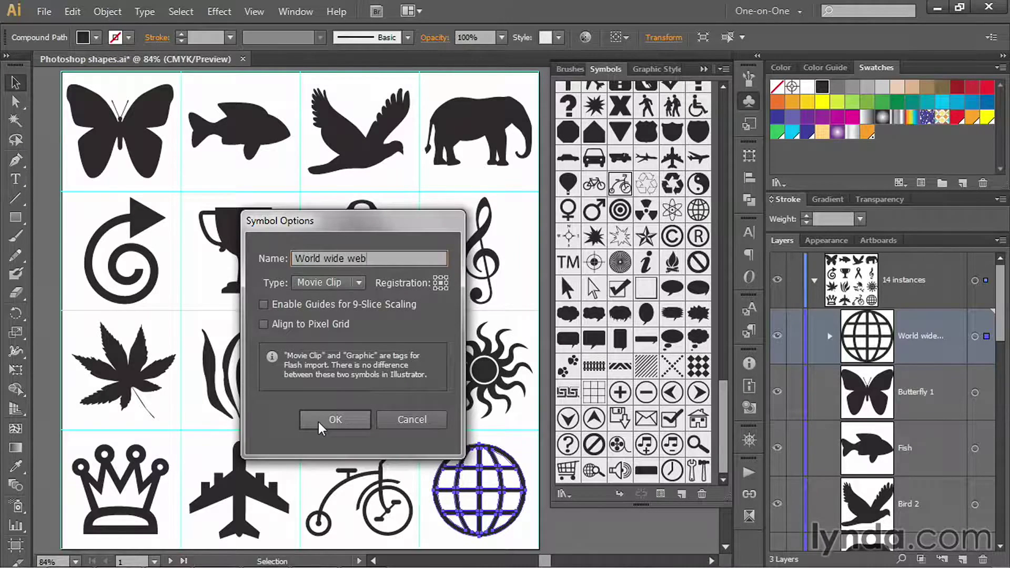
pyautogui.click(318, 421)
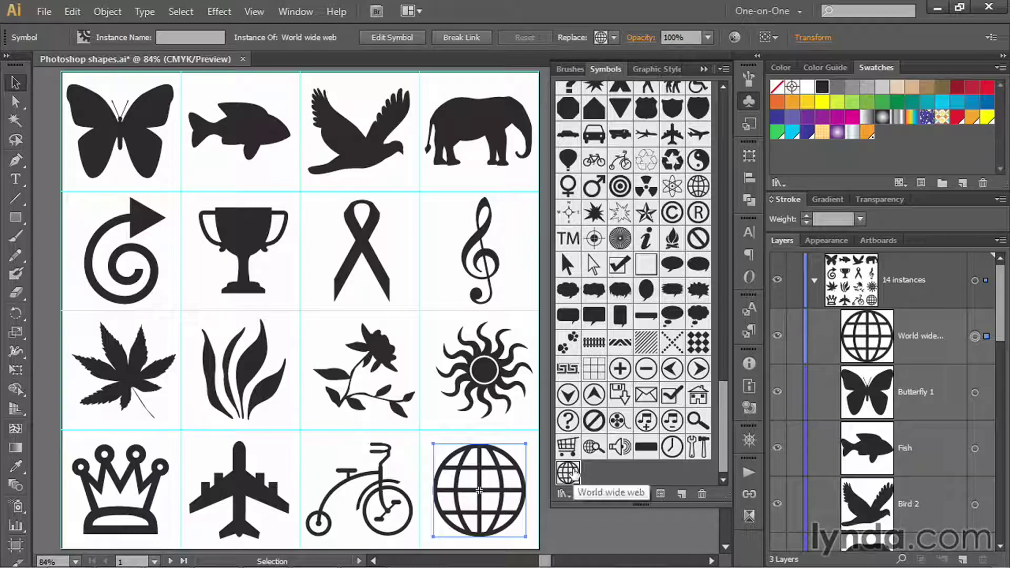
# Rename the star library symbol New Symbol 164 to 'Sculpted star' in Symbol Options.
pyautogui.click(531, 453)
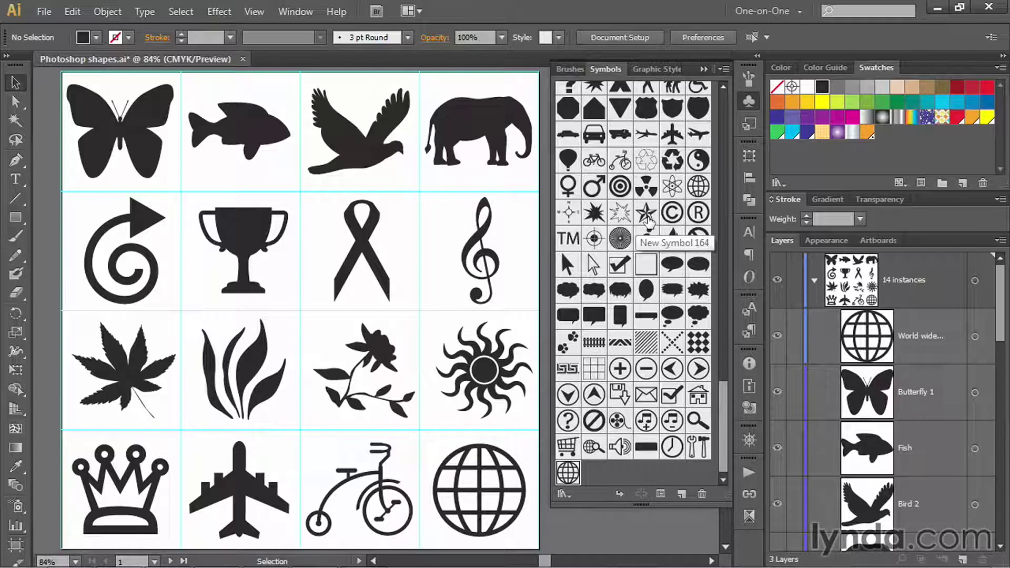
pyautogui.click(647, 217)
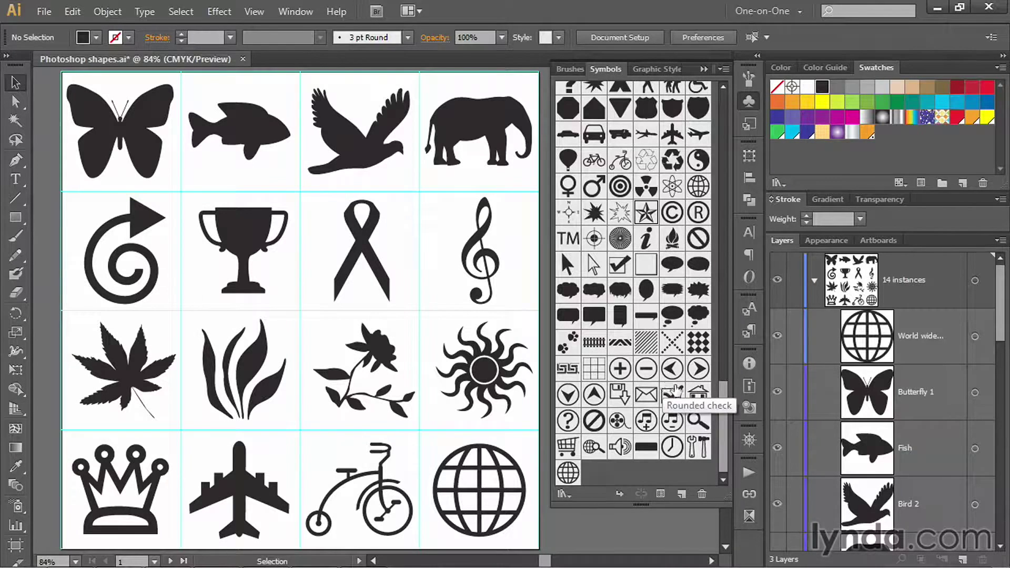
pyautogui.click(661, 494)
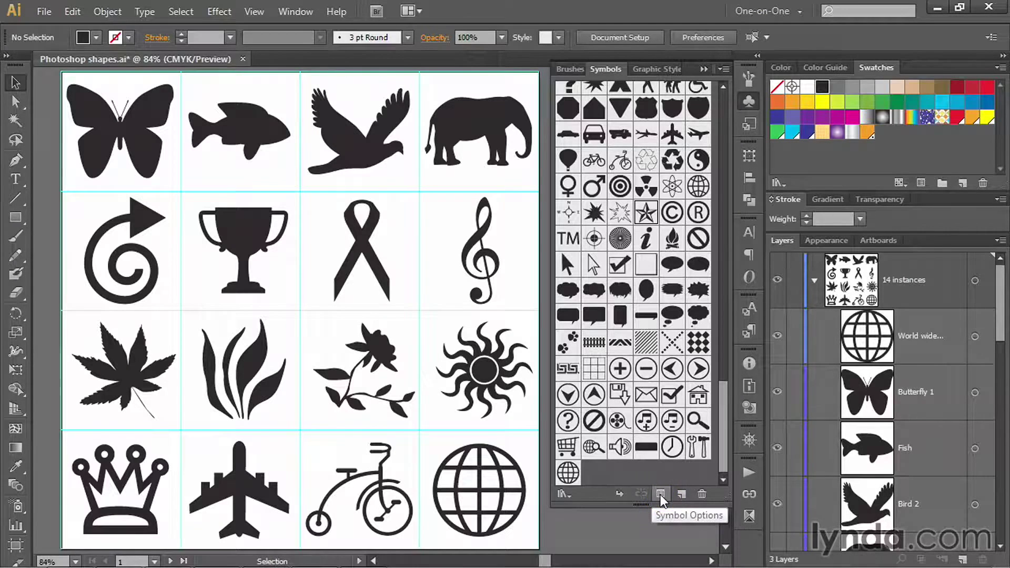
pyautogui.click(660, 494)
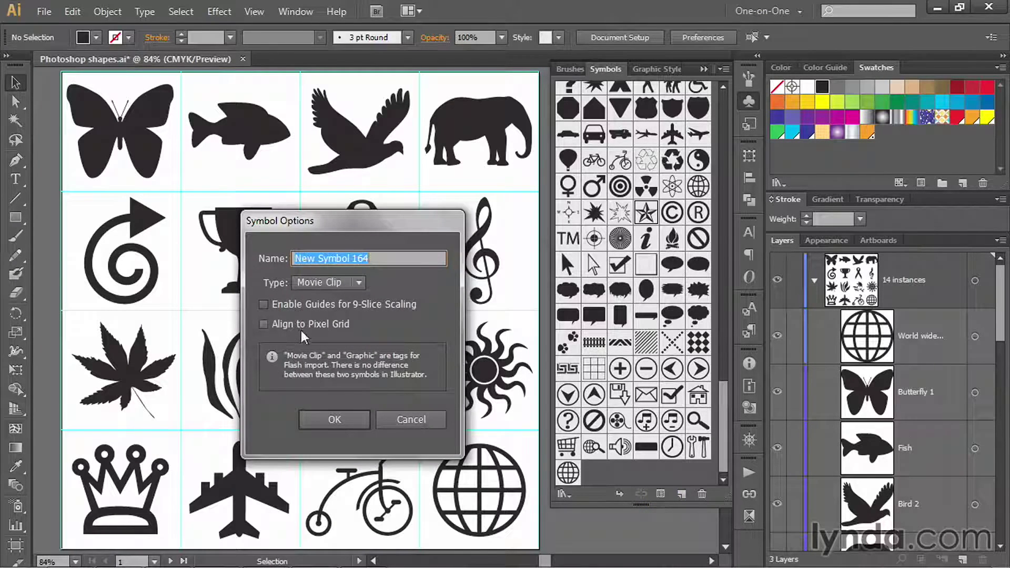
pyautogui.write('Scu')
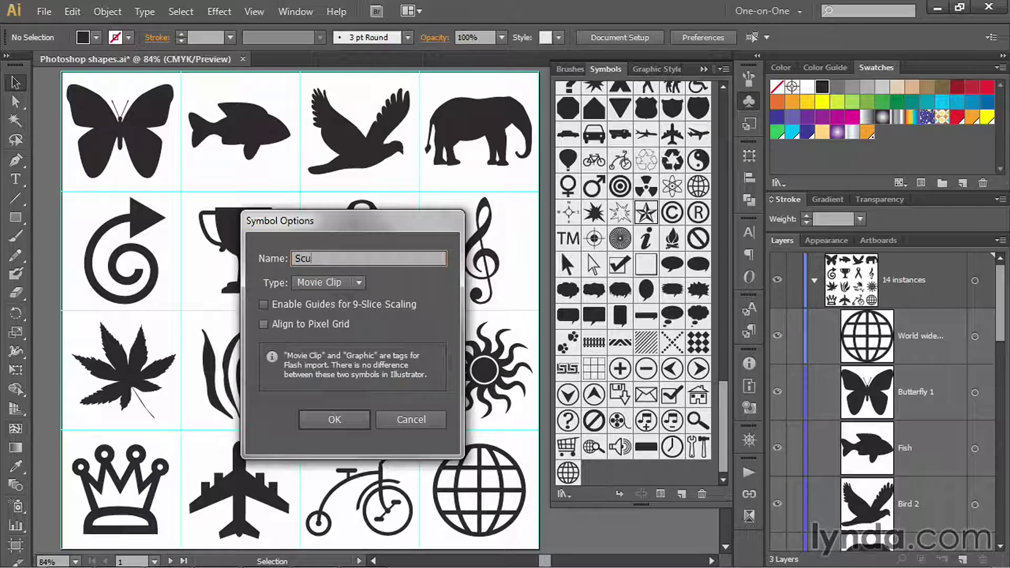
pyautogui.write('lpted star')
pyautogui.click(348, 424)
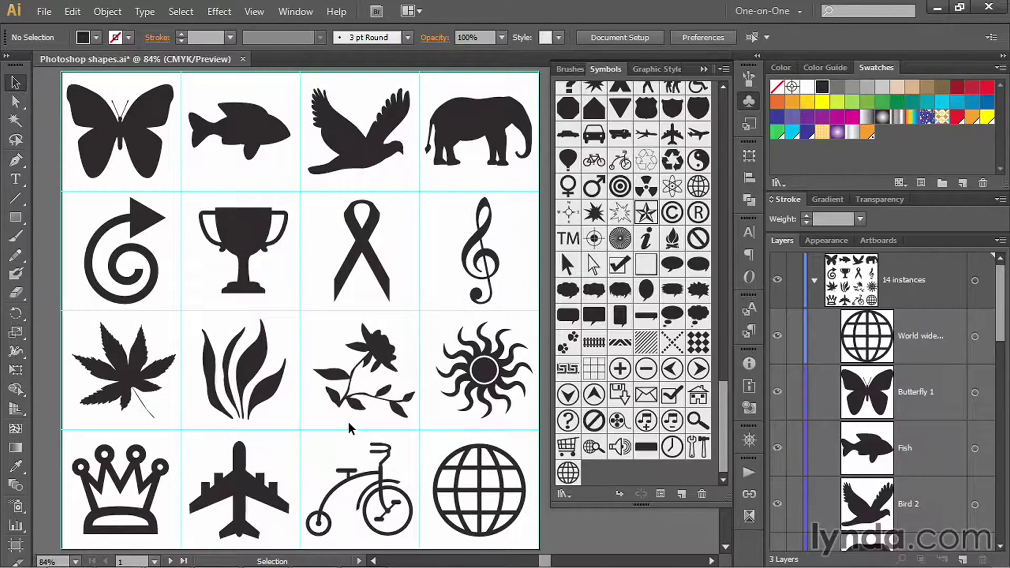